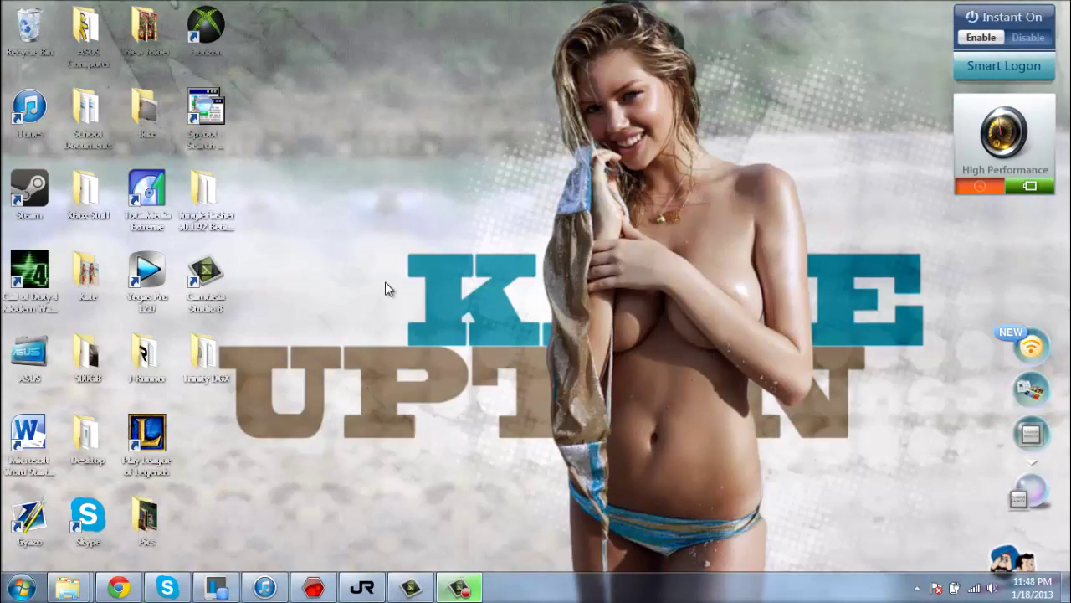
# Step: Open the JungleFlasher v0.1.92 Beta (304) folder and run the JungleFlasher application as administrator
pyautogui.doubleClick(204, 191)
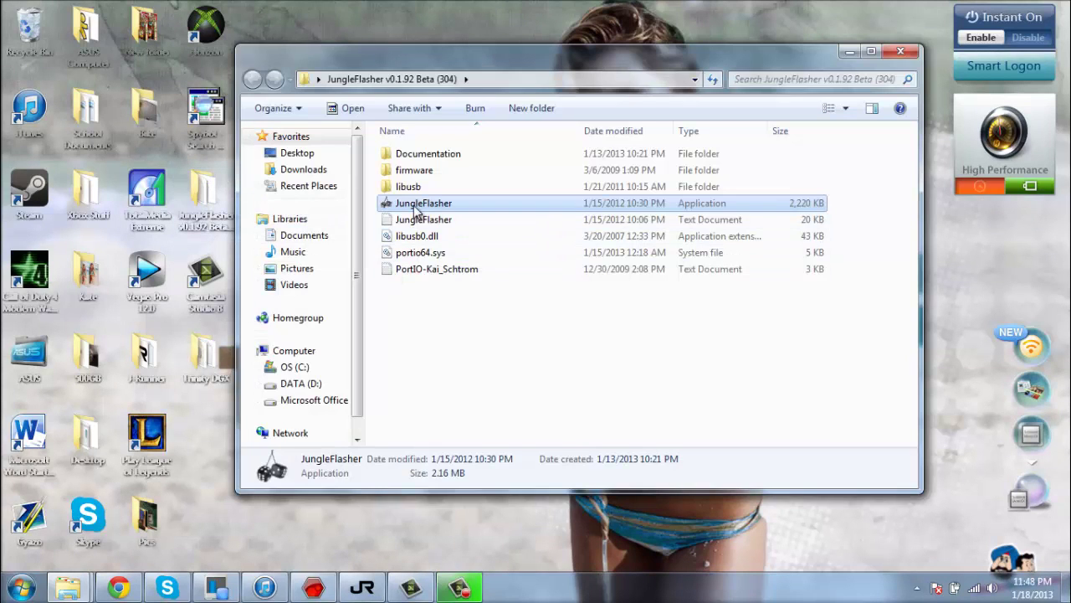
pyautogui.rightClick(412, 205)
pyautogui.click(462, 233)
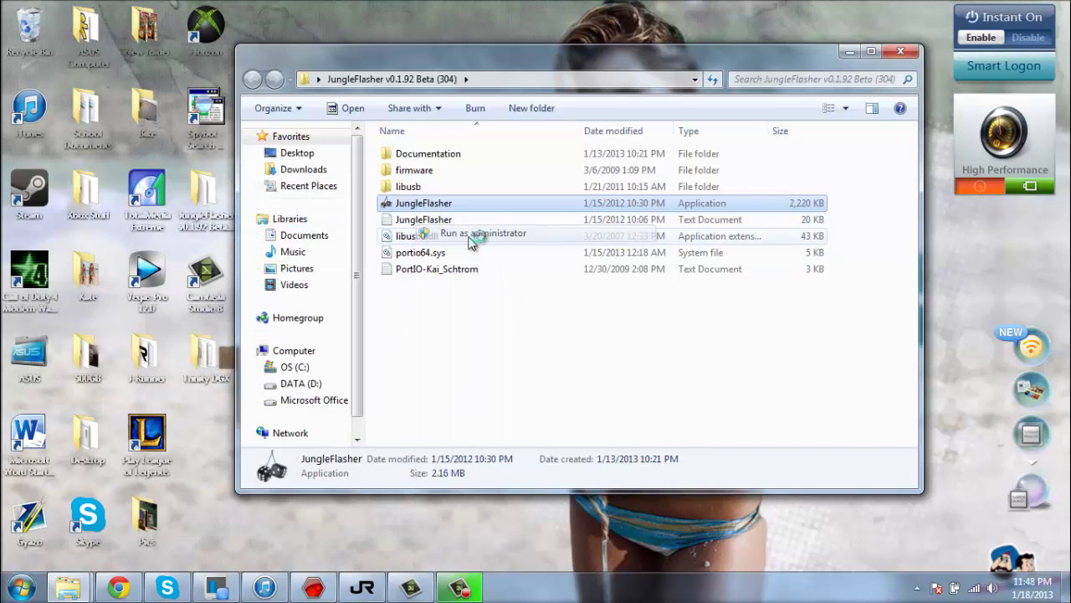
pyautogui.click(848, 53)
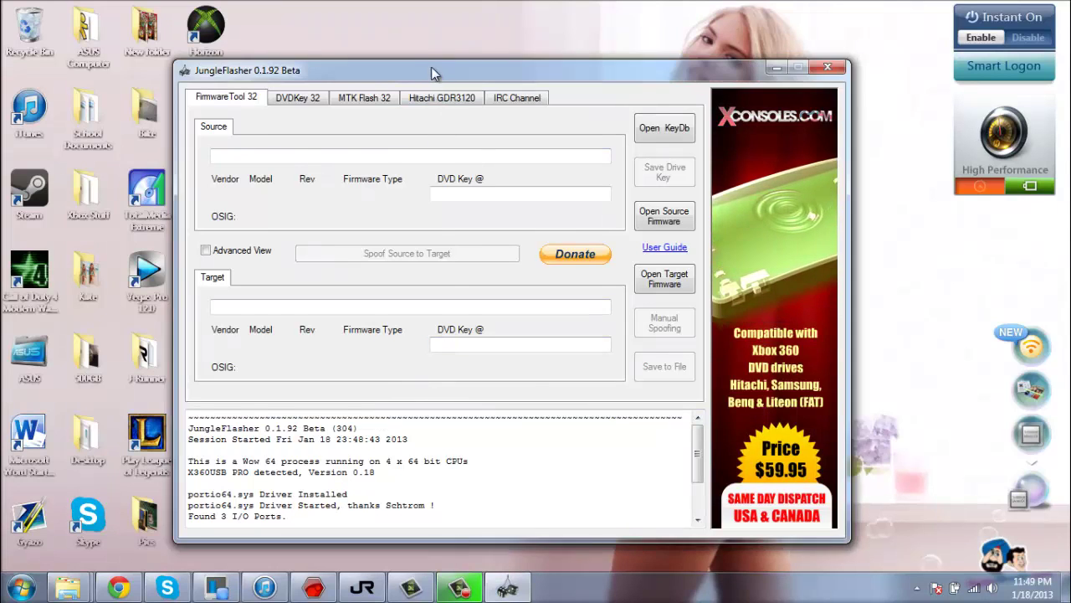
pyautogui.moveTo(431, 66); pyautogui.dragTo(437, 73)
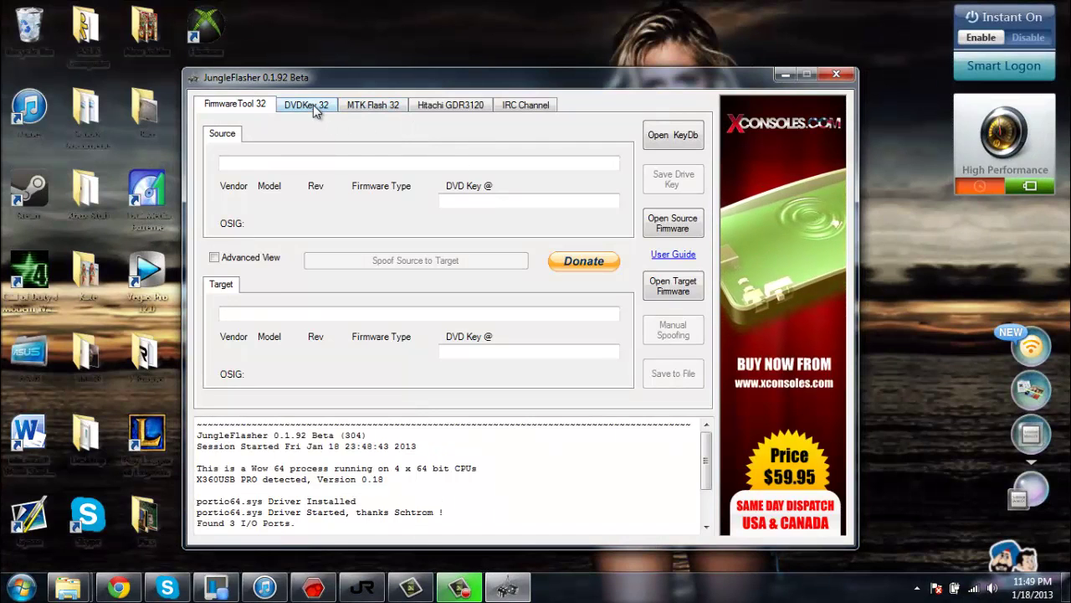
# Step: Extract the drive's DVD key with the SlimKey function, declining to send the unlock to the Slim drive
pyautogui.click(315, 110)
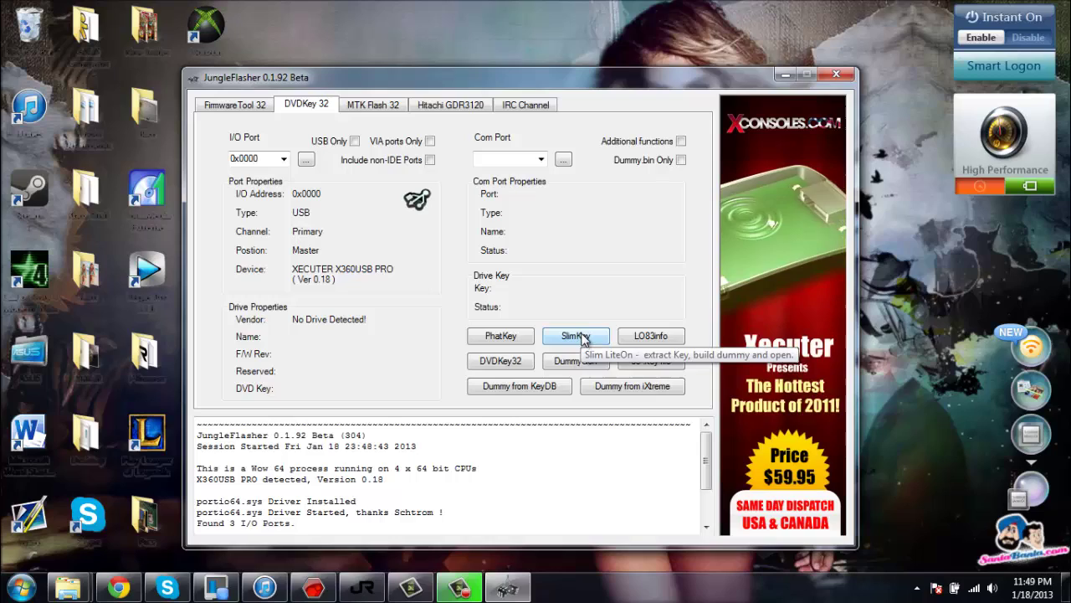
pyautogui.click(583, 337)
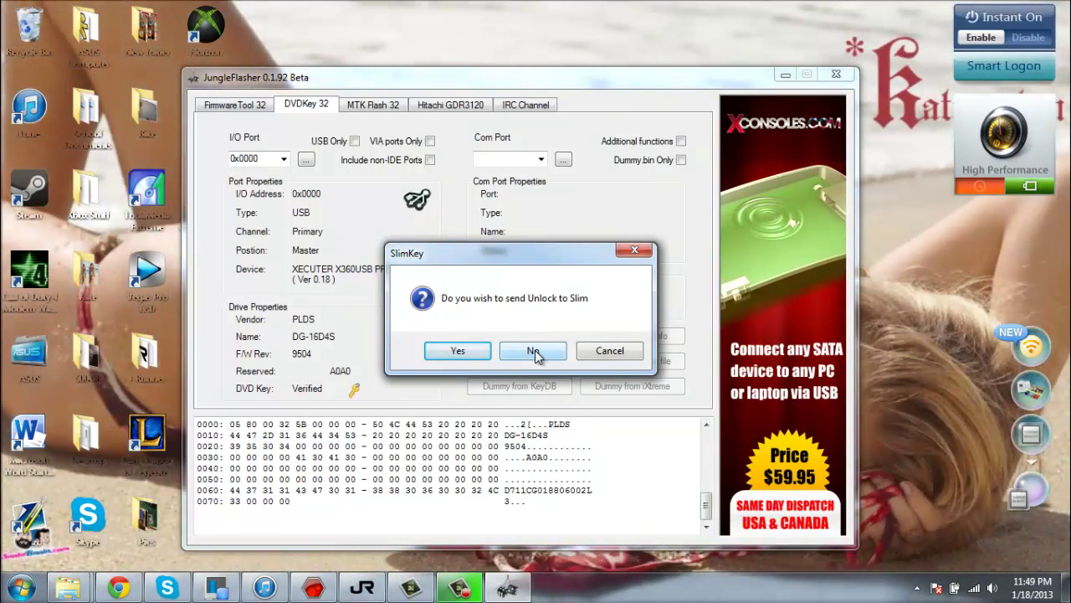
pyautogui.click(533, 352)
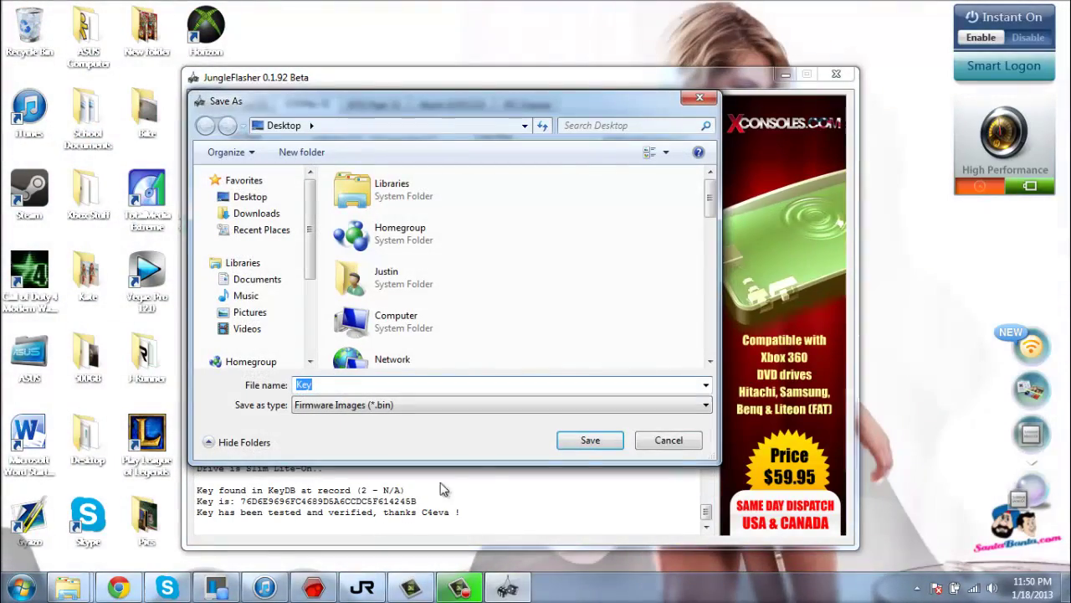
# Step: Skip saving the Key, Identify and Dummy files and finish loading the extracted drive data as source firmware
pyautogui.click(675, 442)
pyautogui.click(675, 441)
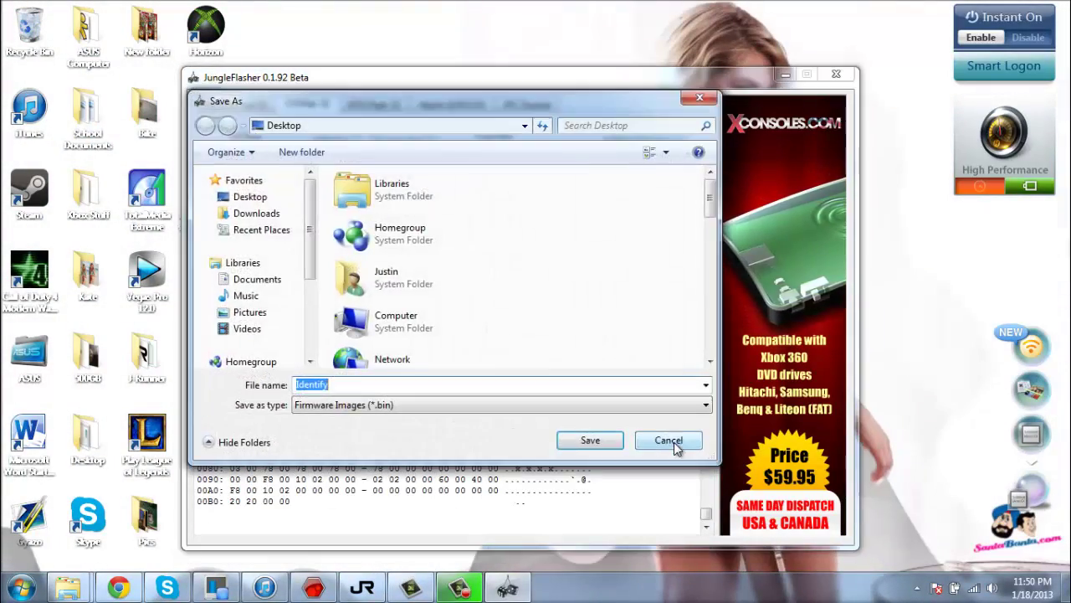
pyautogui.click(675, 441)
pyautogui.click(674, 441)
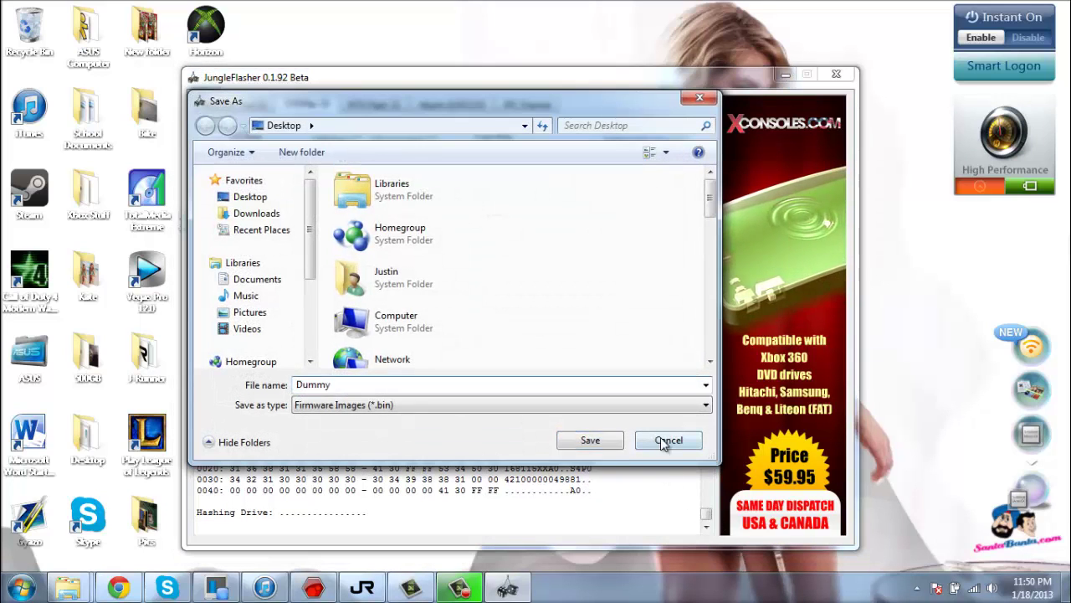
pyautogui.click(674, 442)
pyautogui.click(609, 351)
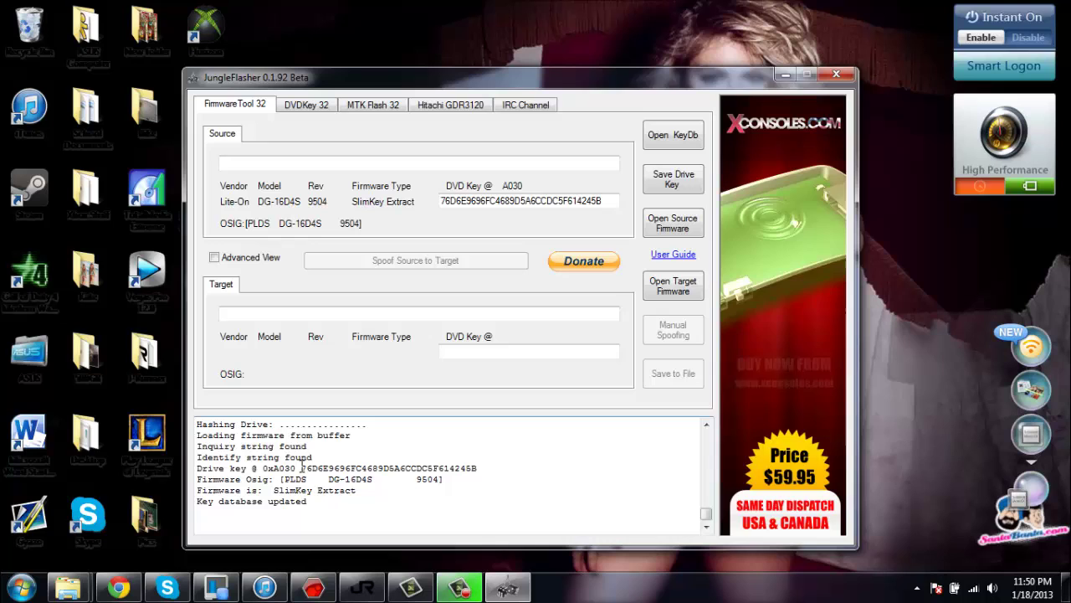
# Step: Copy the extracted drive key from the log and minimize JungleFlasher
pyautogui.moveTo(302, 468); pyautogui.dragTo(475, 467)
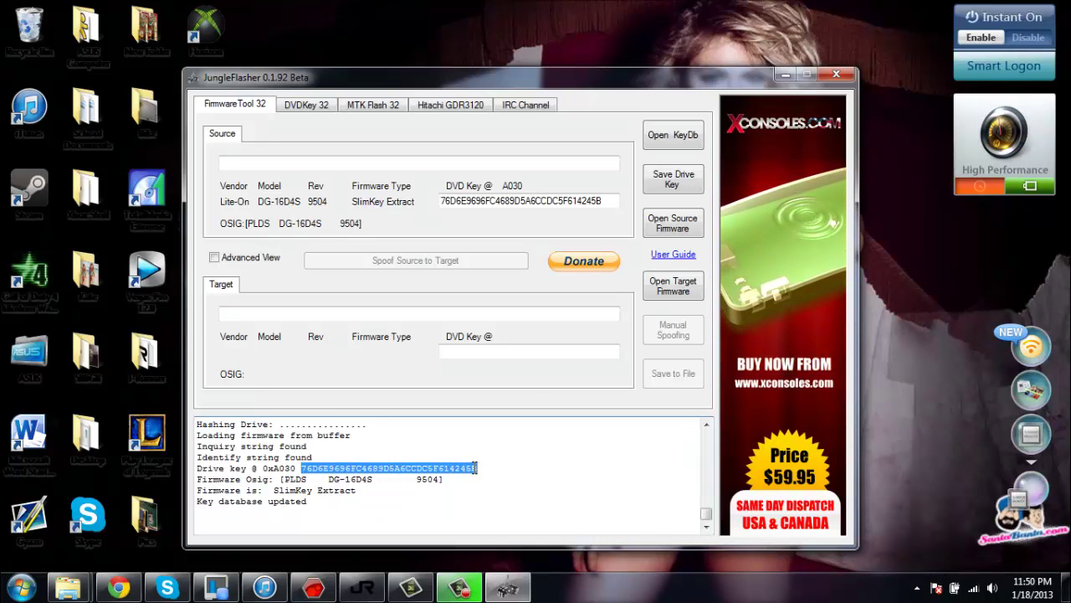
pyautogui.rightClick(476, 468)
pyautogui.click(533, 341)
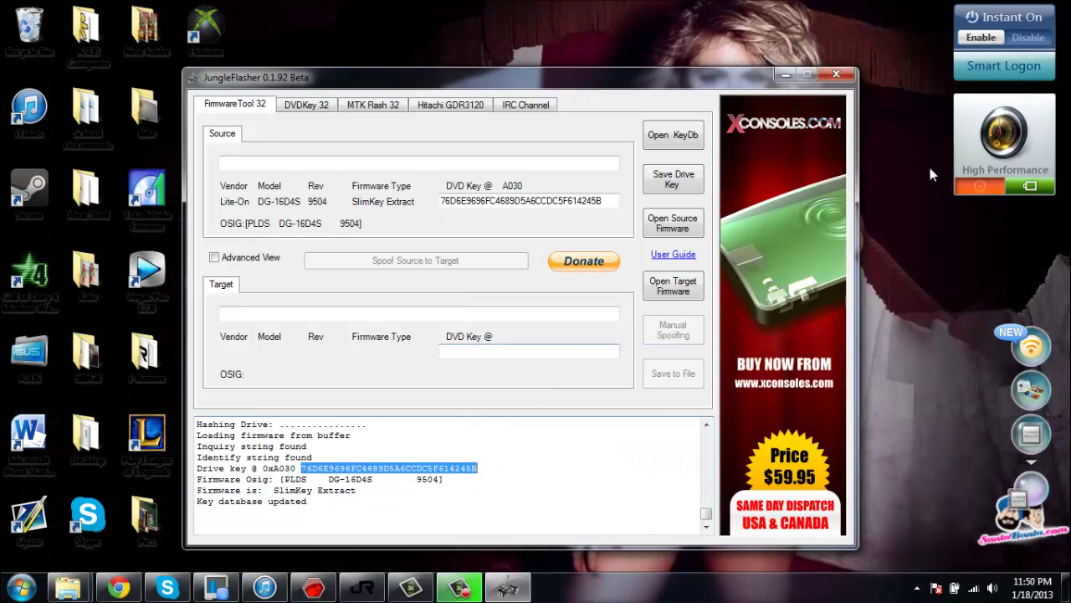
pyautogui.click(785, 74)
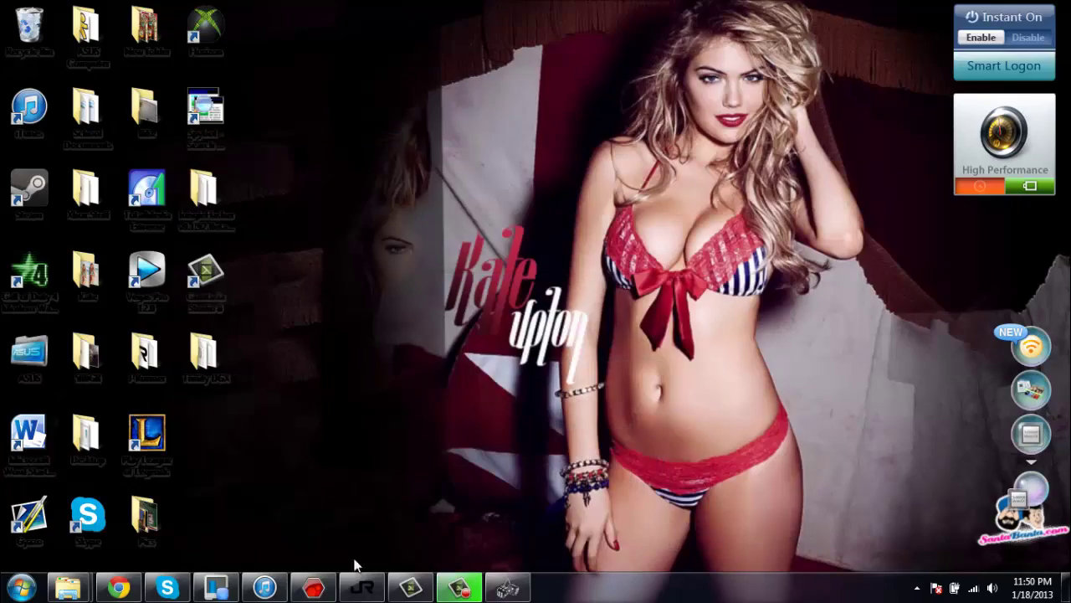
# Step: Switch to J-Runner and enable the nofcrt patch for XeBuild
pyautogui.click(362, 588)
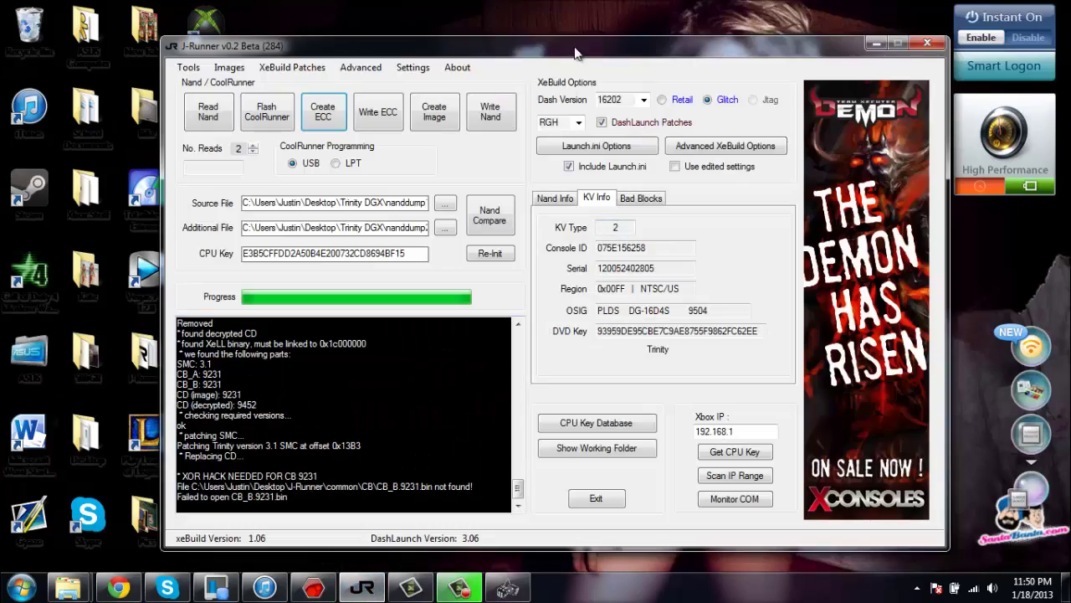
pyautogui.moveTo(575, 53); pyautogui.dragTo(524, 46)
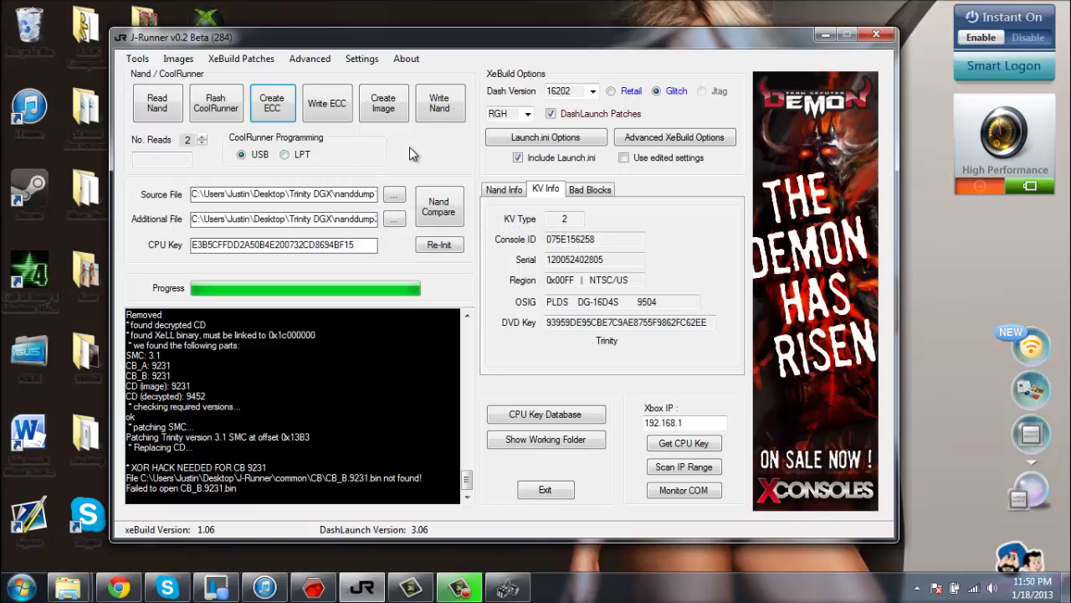
pyautogui.click(314, 60)
pyautogui.moveTo(269, 65)
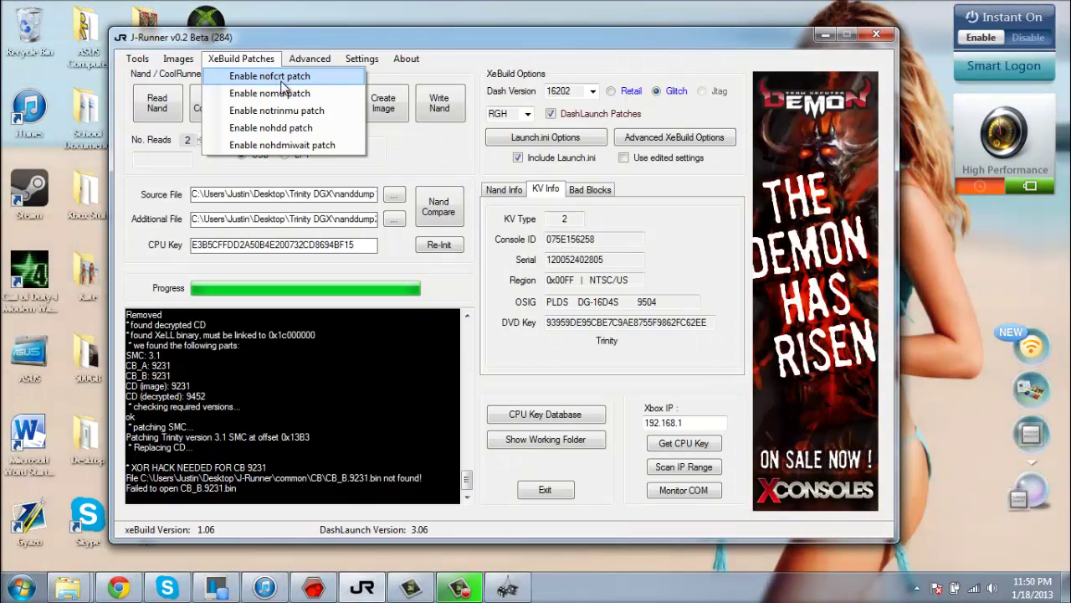
pyautogui.click(269, 76)
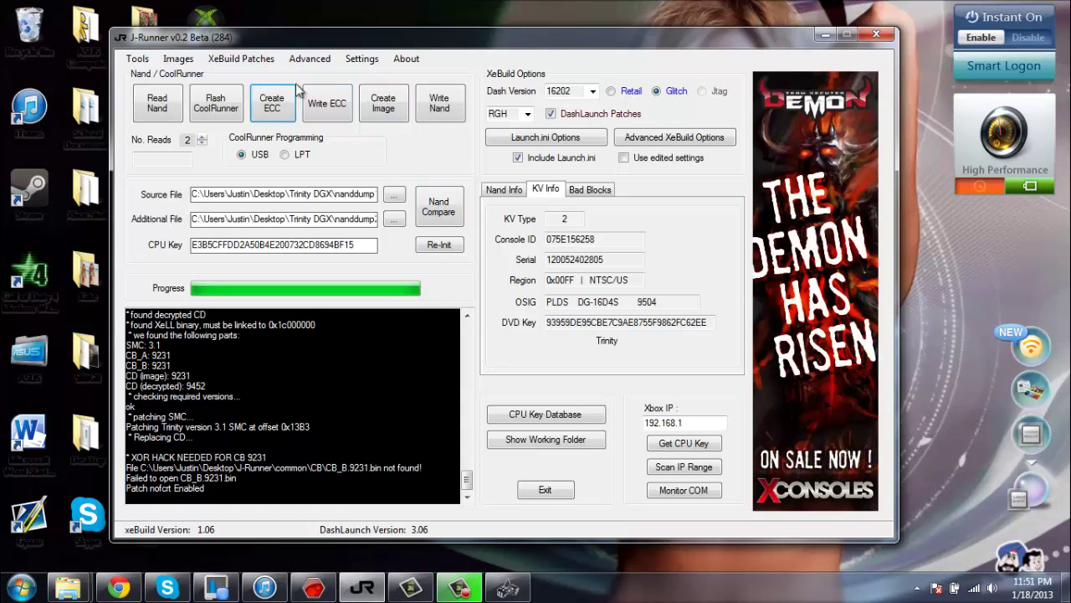
# Step: Replace the dvdkey value in the advanced XeBuild options with the copied DVD key and save the options
pyautogui.click(678, 139)
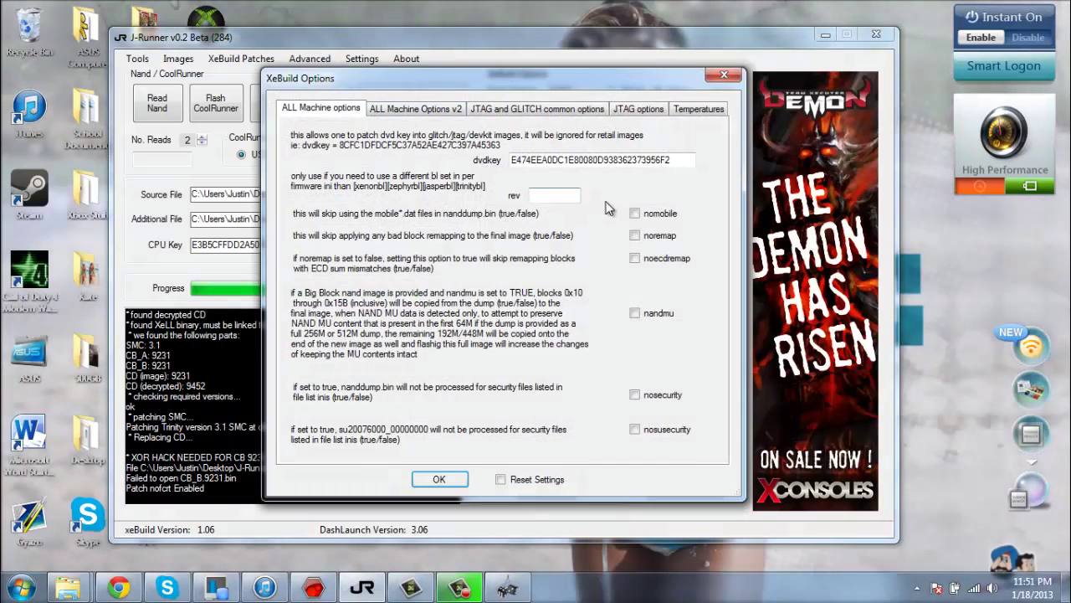
pyautogui.moveTo(511, 160); pyautogui.dragTo(667, 166)
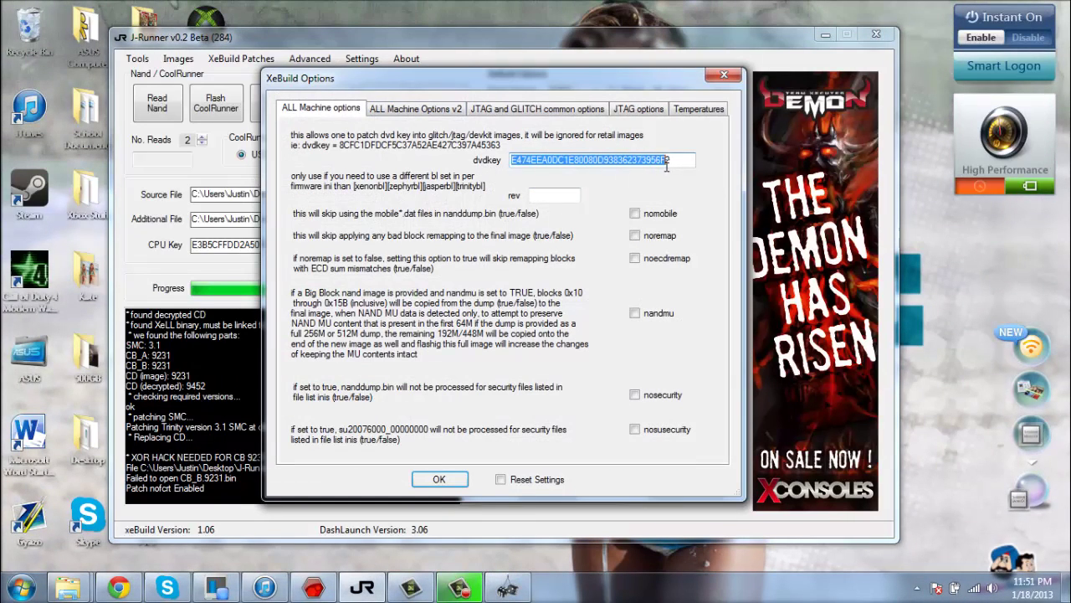
pyautogui.rightClick(603, 155)
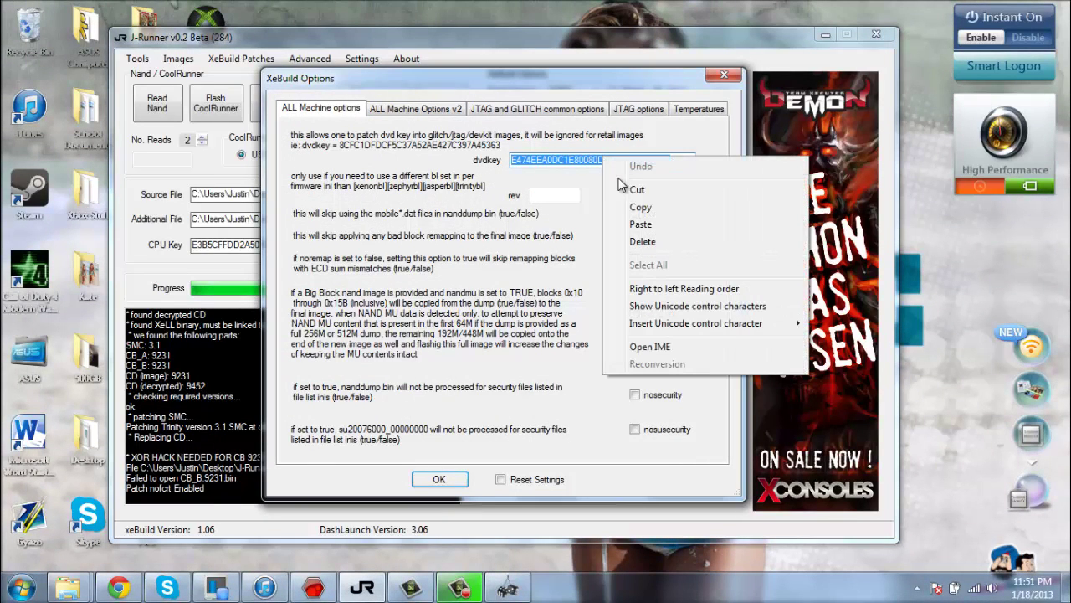
pyautogui.click(645, 224)
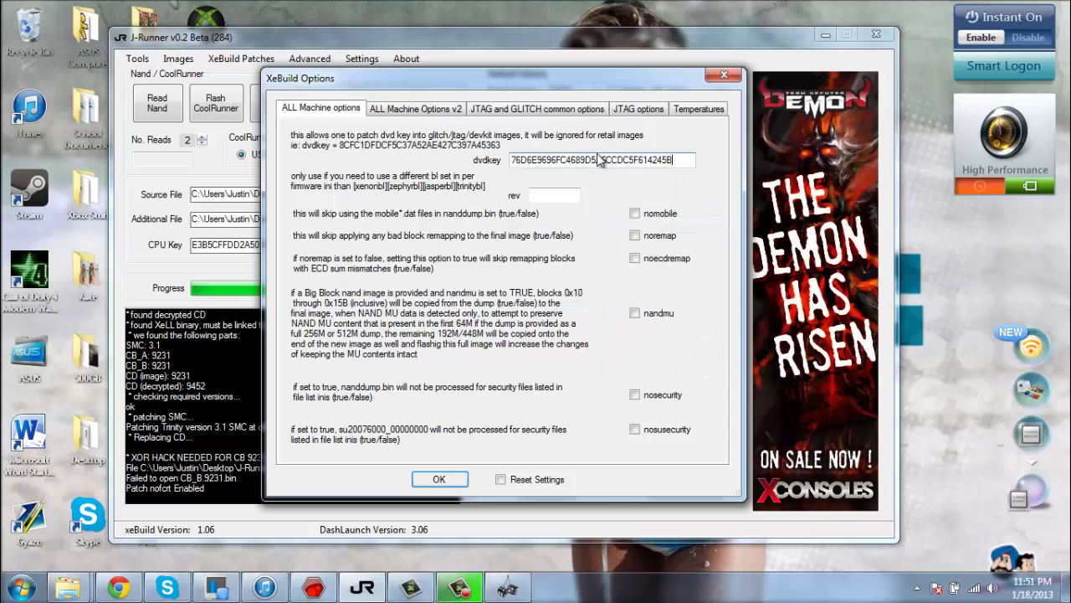
pyautogui.click(441, 479)
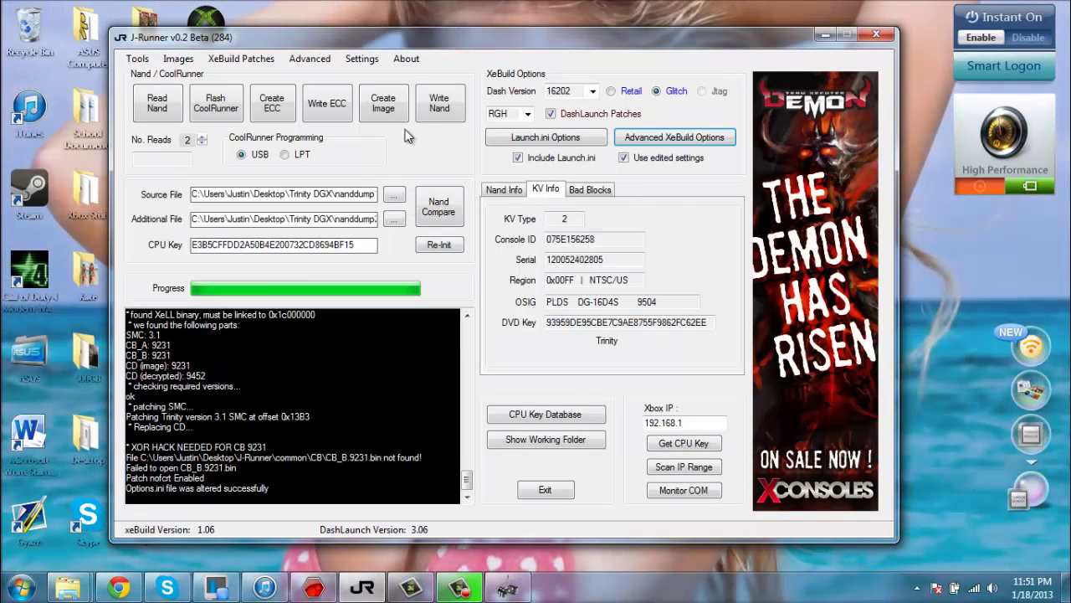
# Step: Create the glitch NAND image for the Trinity console type and minimize J-Runner
pyautogui.click(385, 109)
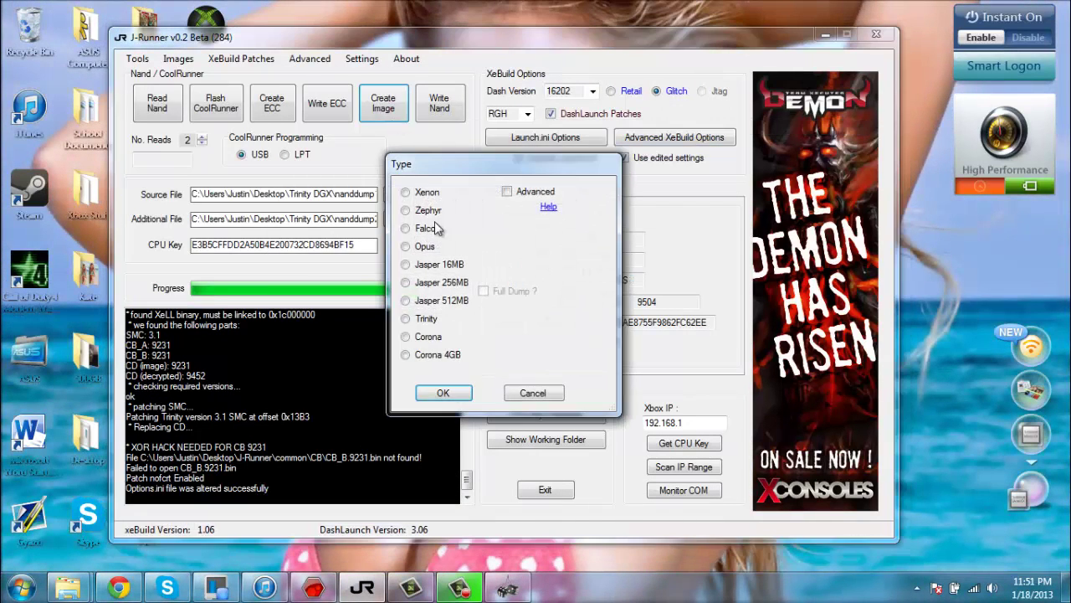
pyautogui.click(405, 319)
pyautogui.click(443, 393)
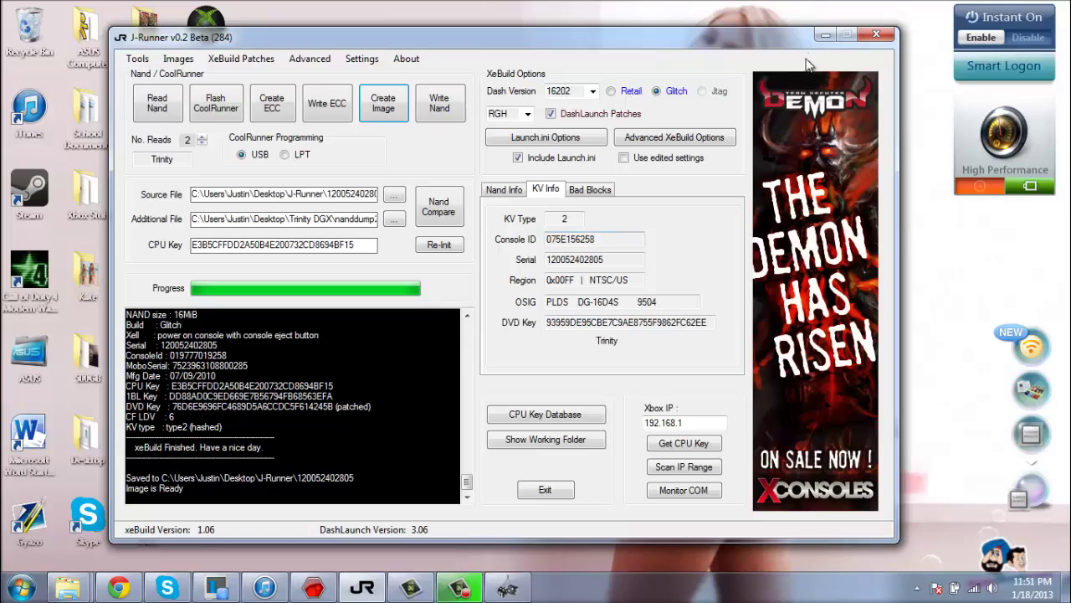
pyautogui.click(825, 38)
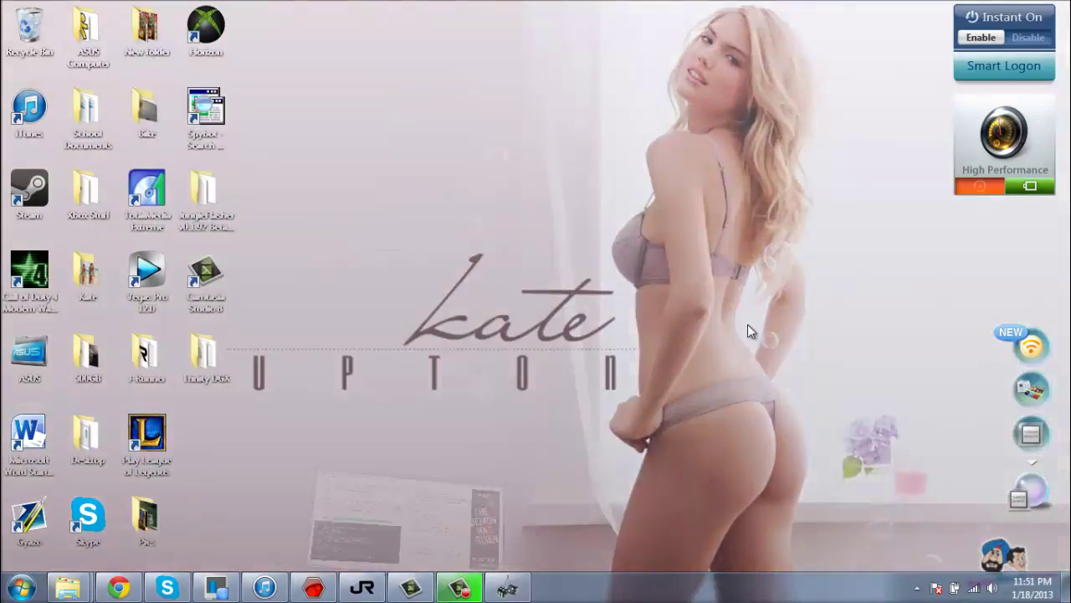